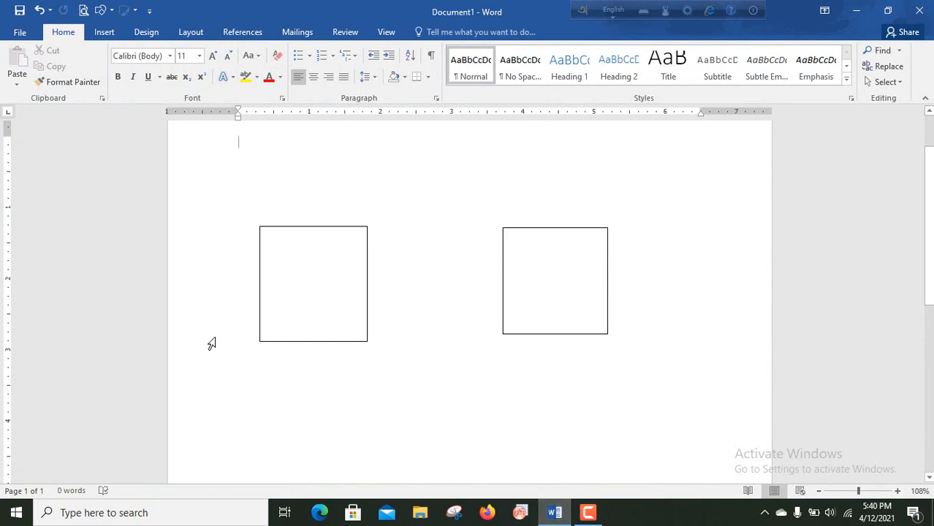
- Draw a horizontal arrow about 1.91" long from the left square's right edge to the right square
left_click(105, 32)
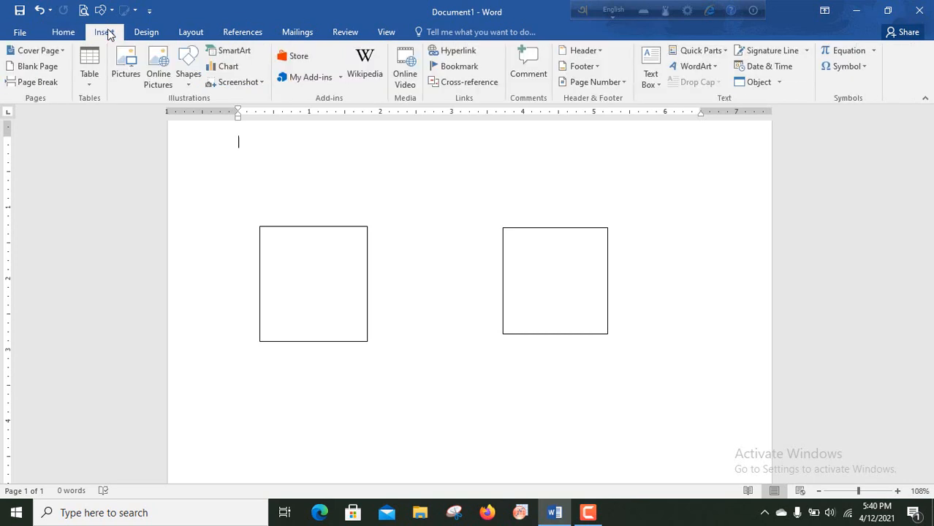
left_click(189, 68)
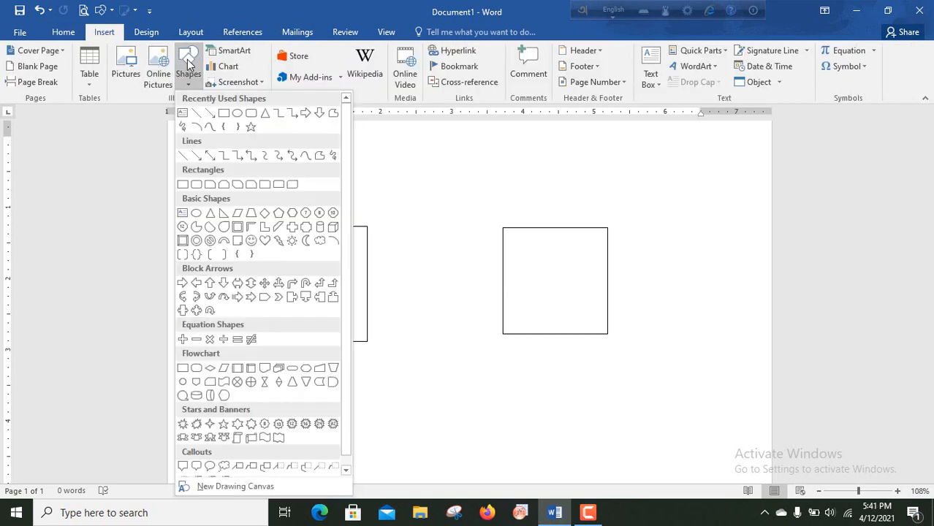
left_click(209, 115)
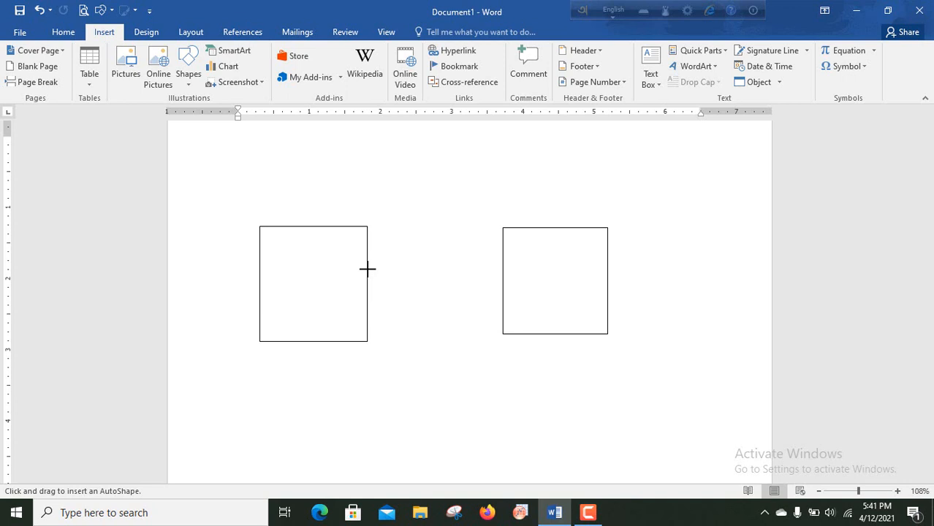
left_click_drag(367, 269, 504, 287)
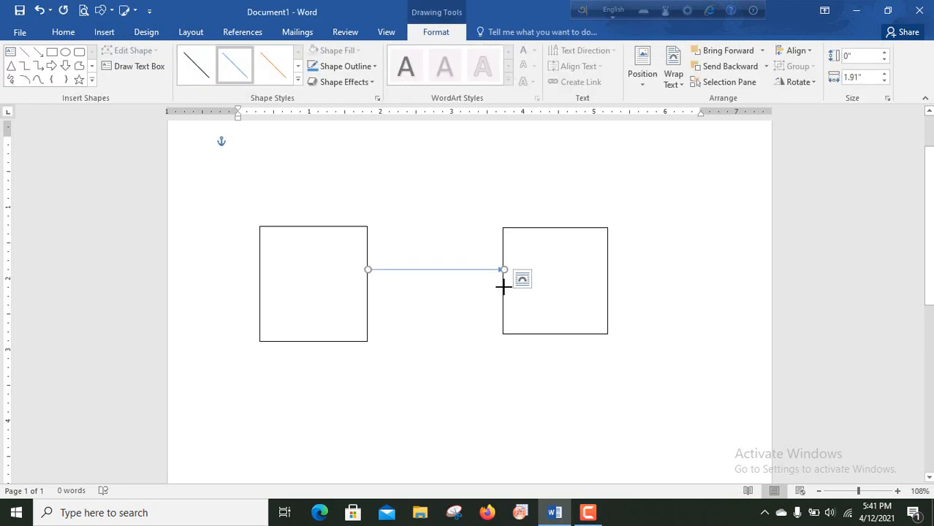
left_click(455, 289)
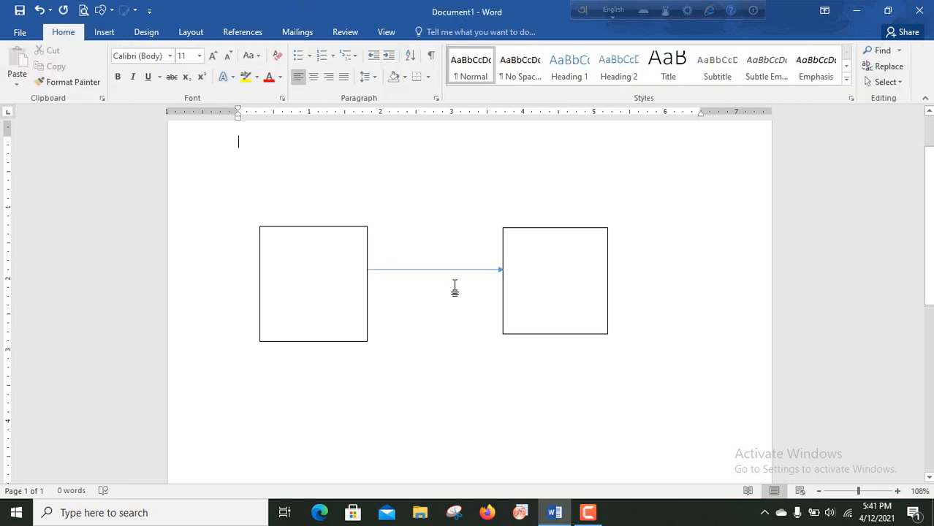
- Draw a second horizontal arrow about 1.92" long below the first, from the left square to the right square
left_click(106, 30)
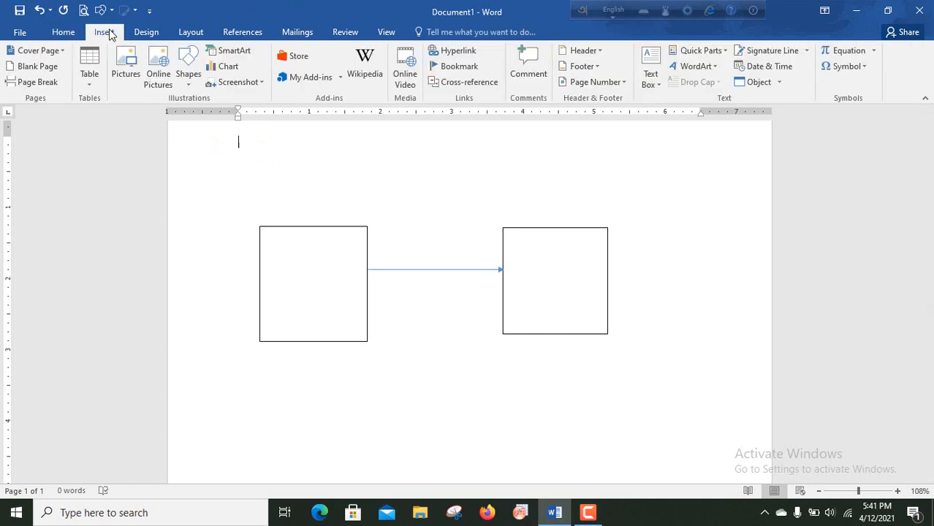
left_click(189, 70)
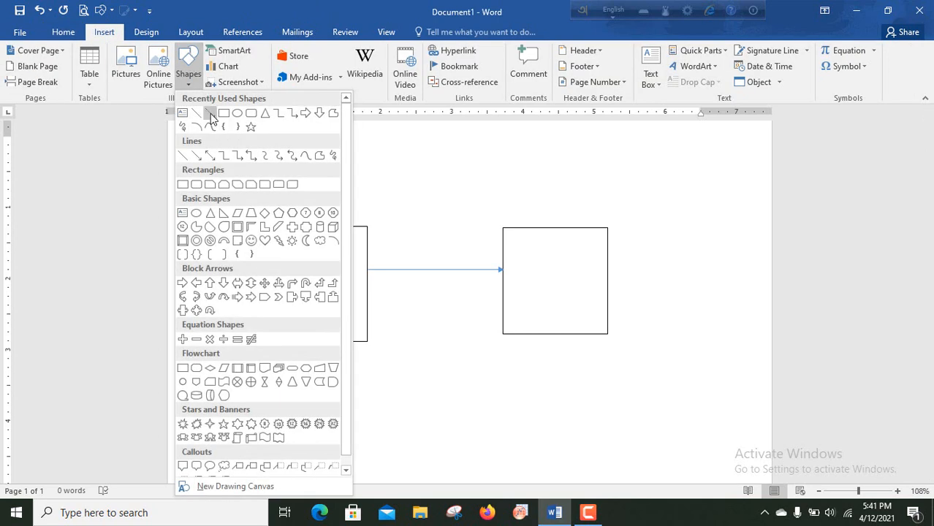
left_click(211, 113)
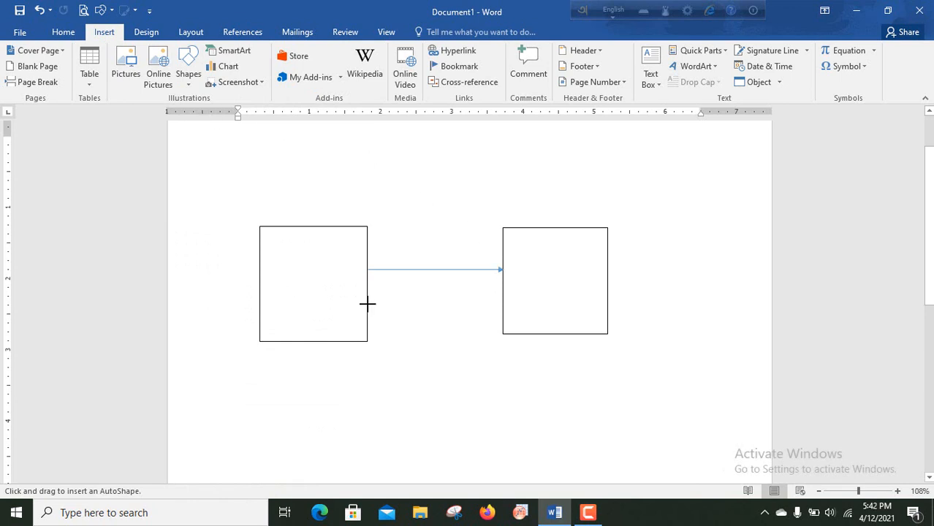
left_click_drag(366, 304, 504, 305)
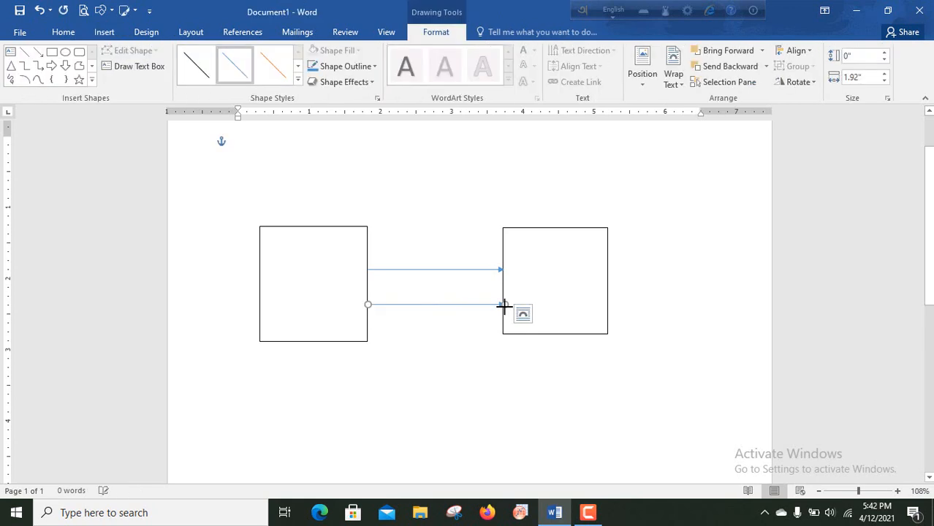
left_click(545, 302)
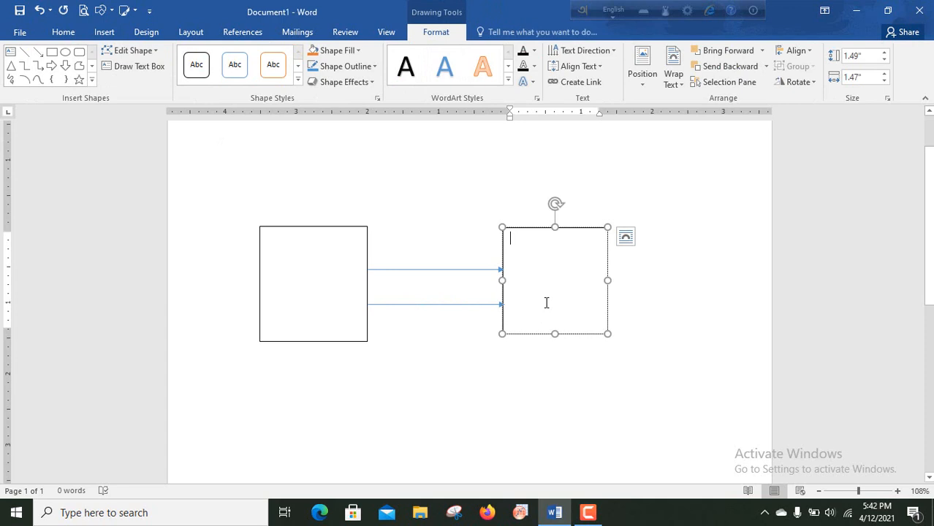
left_click(448, 231)
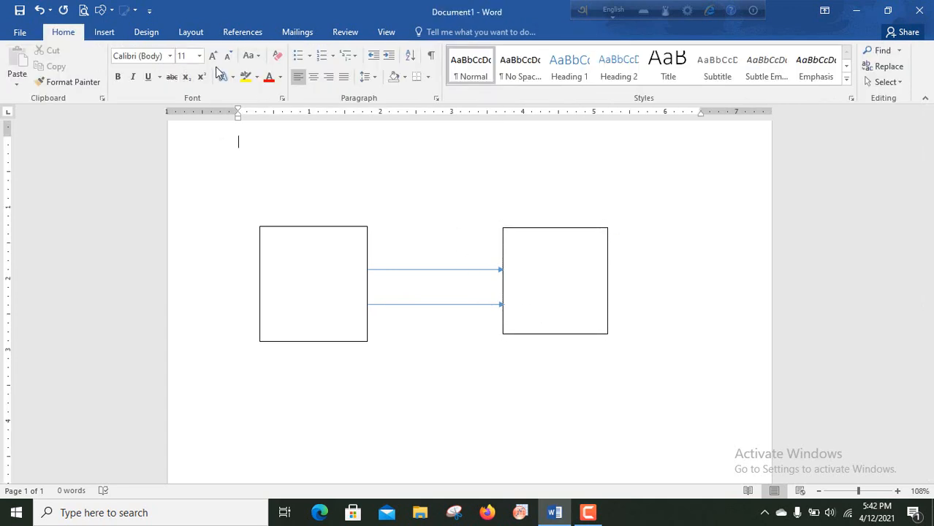
- Draw a horizontal arrow about 1.97" long above the other two, pointing from the right square back to the left square
left_click(198, 56)
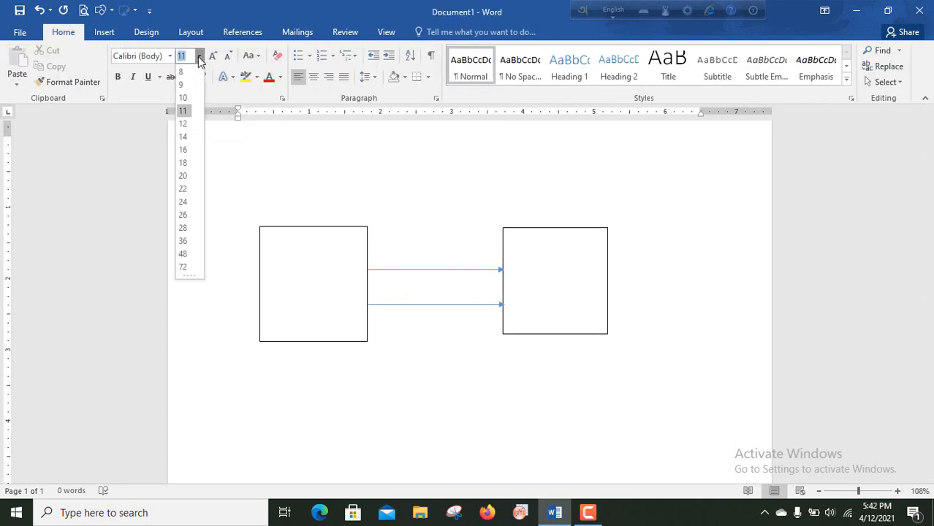
left_click(93, 32)
left_click(97, 32)
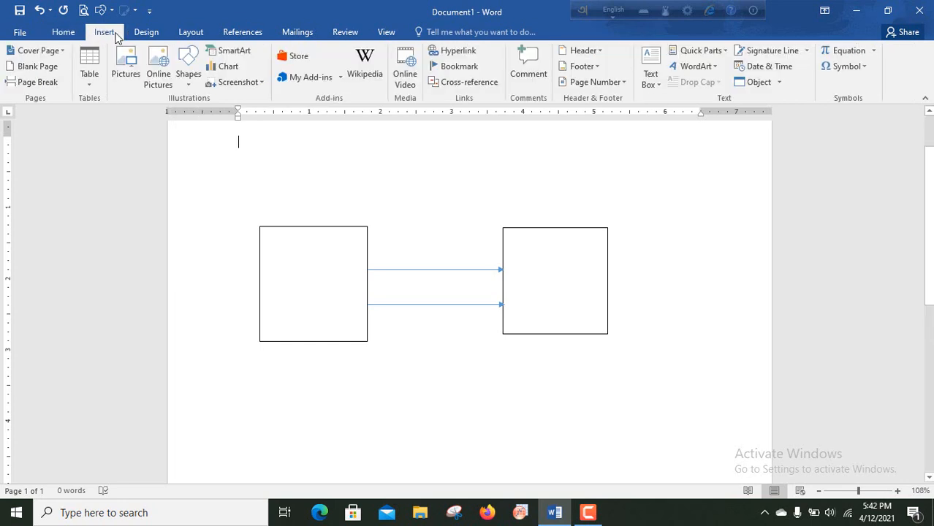
left_click(188, 68)
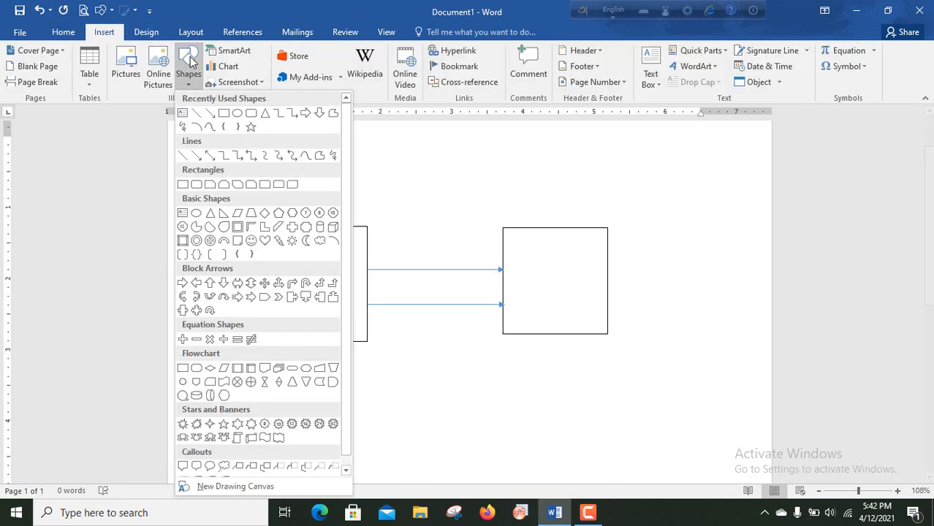
left_click(210, 114)
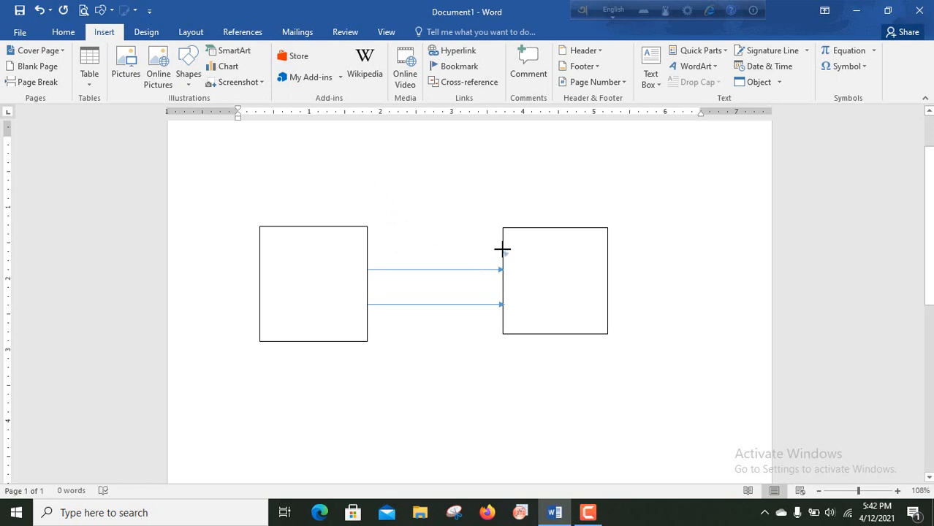
mouse_move(502, 249)
left_mouse_down()
mouse_move(353, 237)
mouse_move(363, 237)
left_mouse_up()
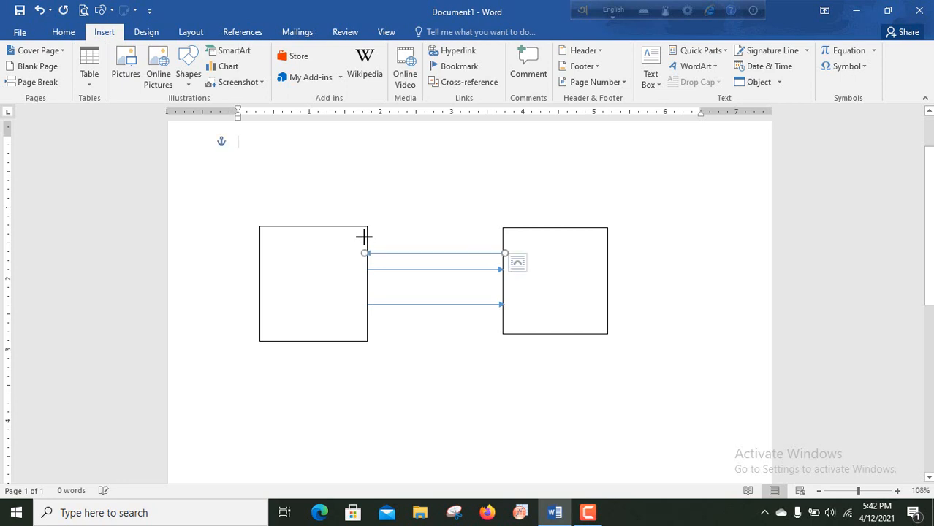
- Apply the thickest black theme line style to the uppermost arrow, the one pointing to the left square
right_click(417, 253)
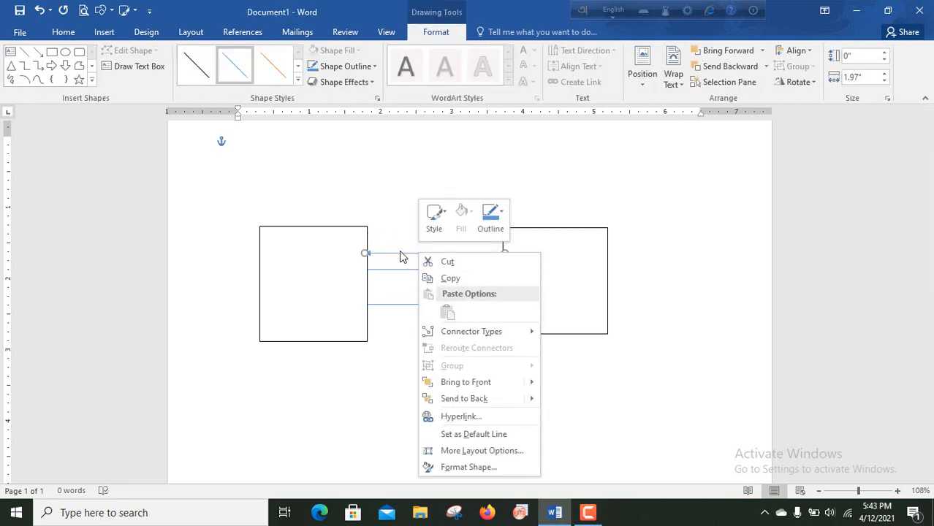
left_click(398, 252)
right_click(399, 253)
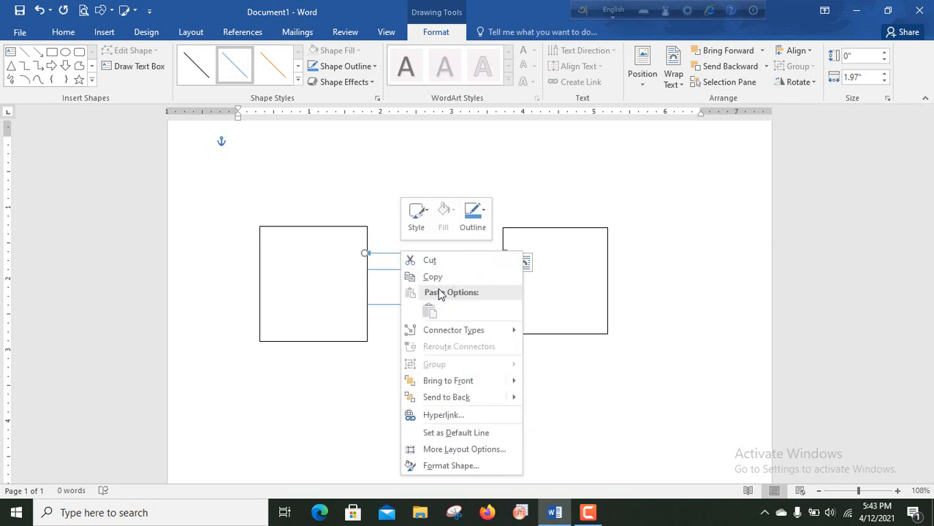
left_click(419, 228)
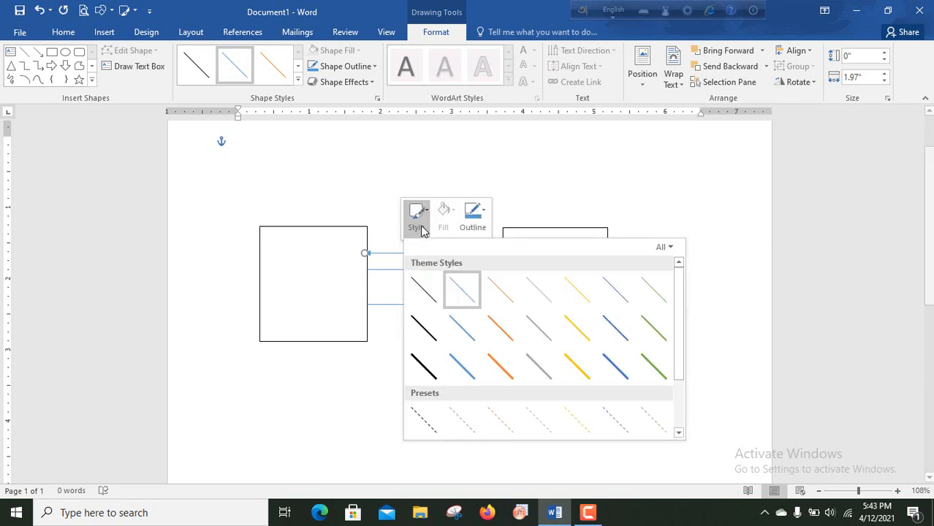
left_click(425, 374)
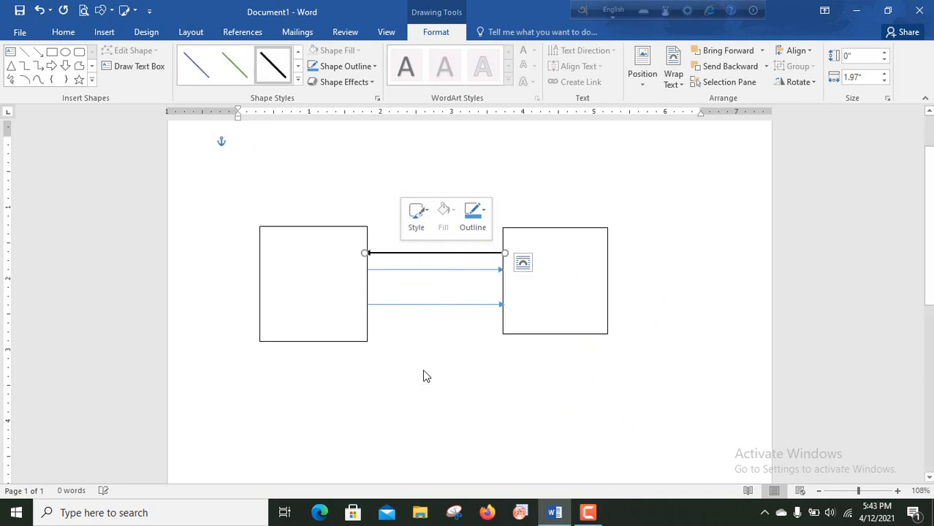
- Apply the thickest black theme line style to the middle arrow between the squares
right_click(416, 268)
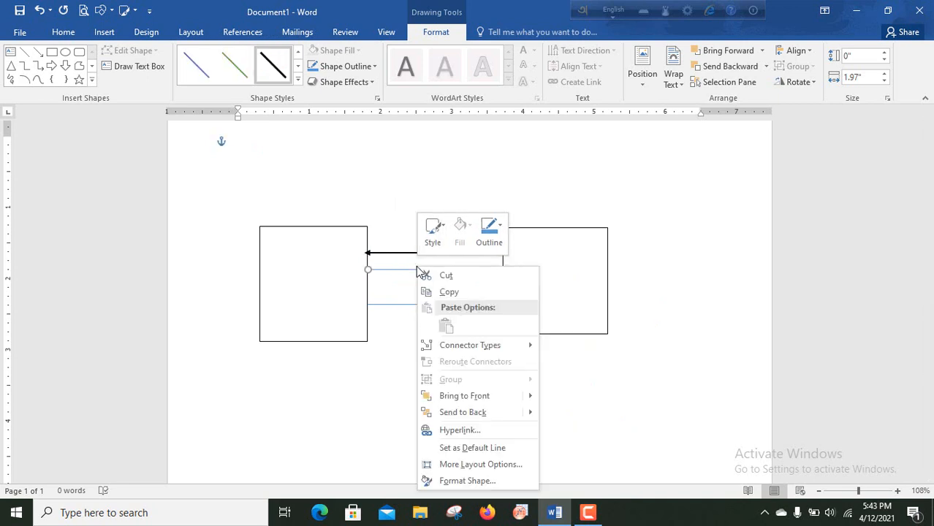
left_click(432, 232)
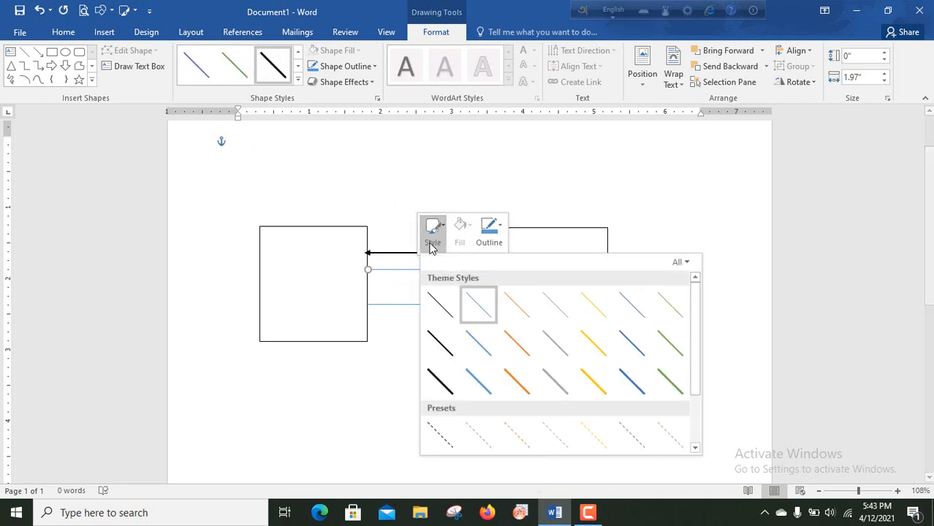
left_click(437, 381)
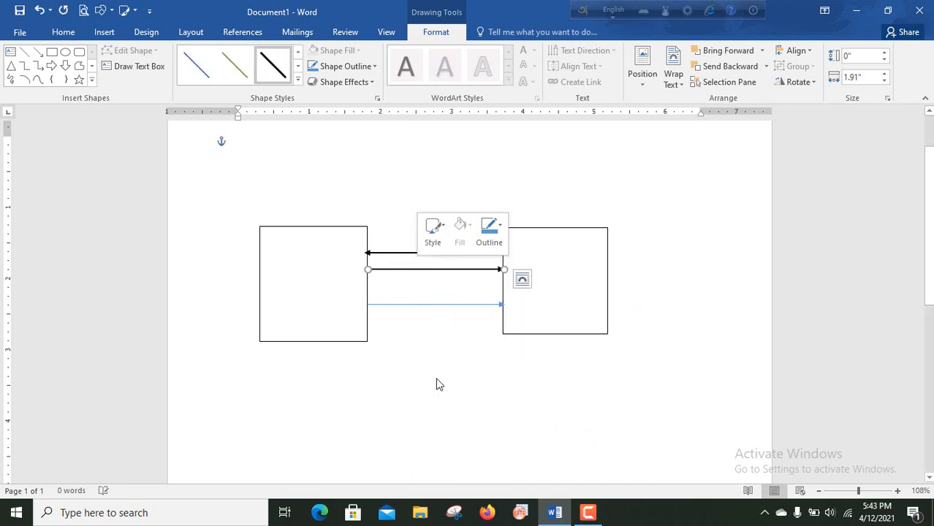
- Apply the thickest yellow theme line style to the lowest arrow between the squares
right_click(416, 304)
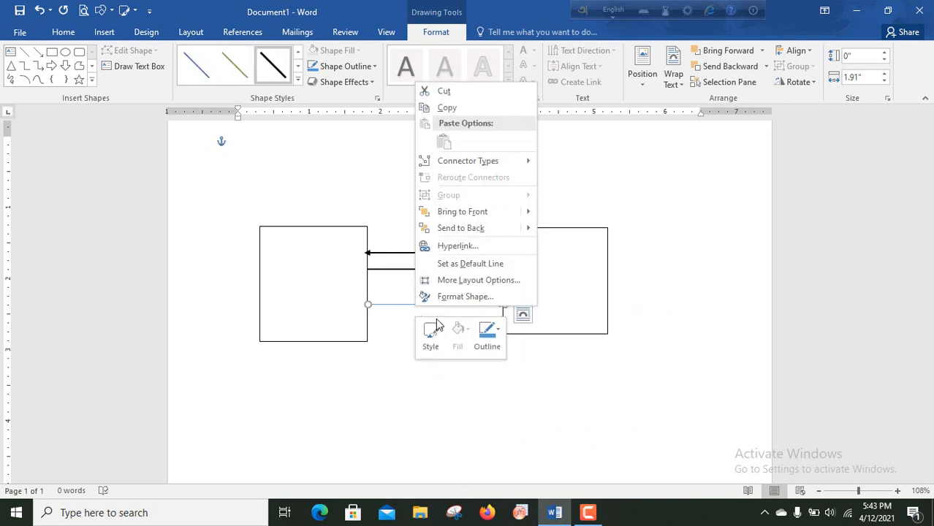
left_click(434, 342)
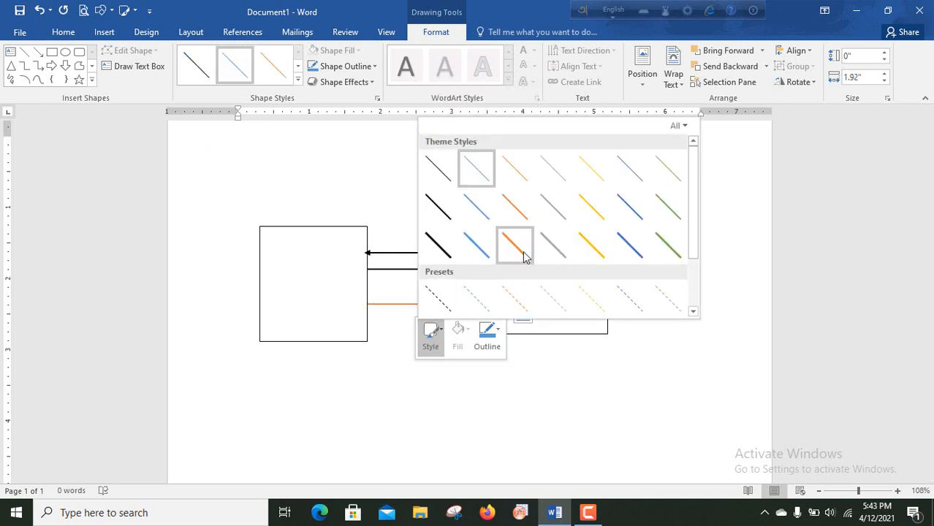
left_click(594, 245)
left_click(440, 384)
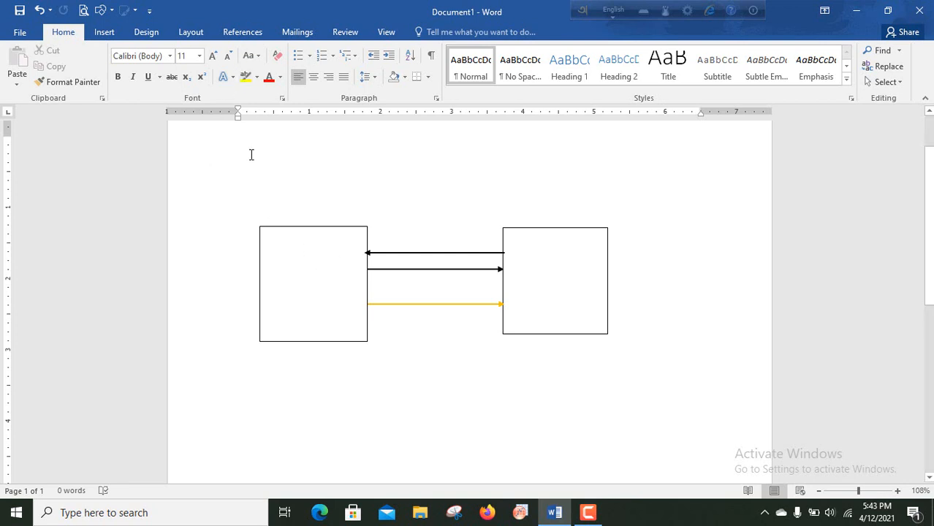
- Insert a 1" by 1" rectangle shape below and between the two squares
left_click(104, 32)
left_click(191, 62)
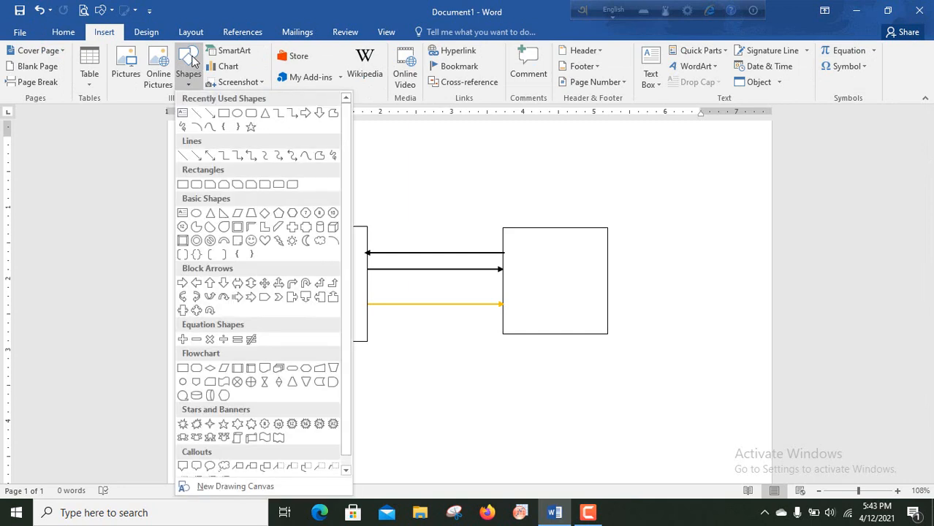
left_click(226, 114)
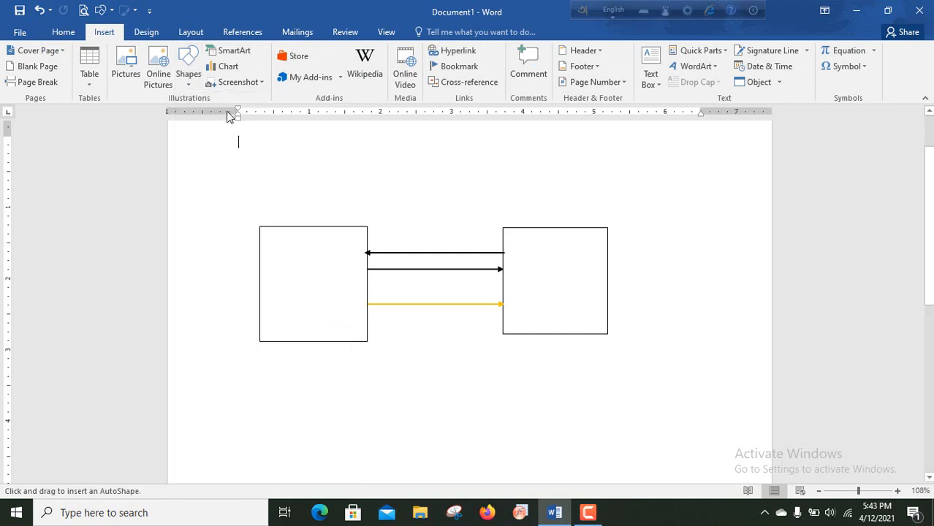
left_click(410, 406)
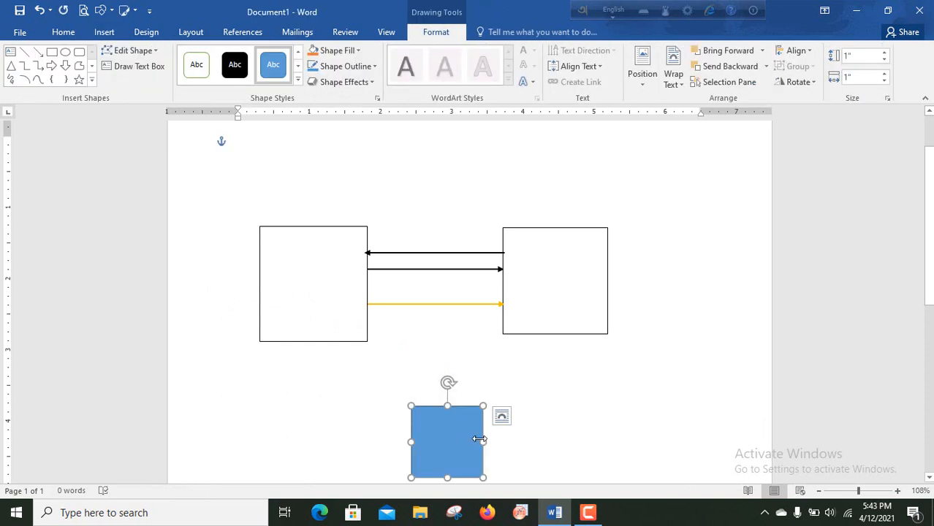
- Widen the blue rectangle on both sides so it reaches under both the left and the right square
left_click_drag(489, 442, 554, 441)
left_click(607, 405)
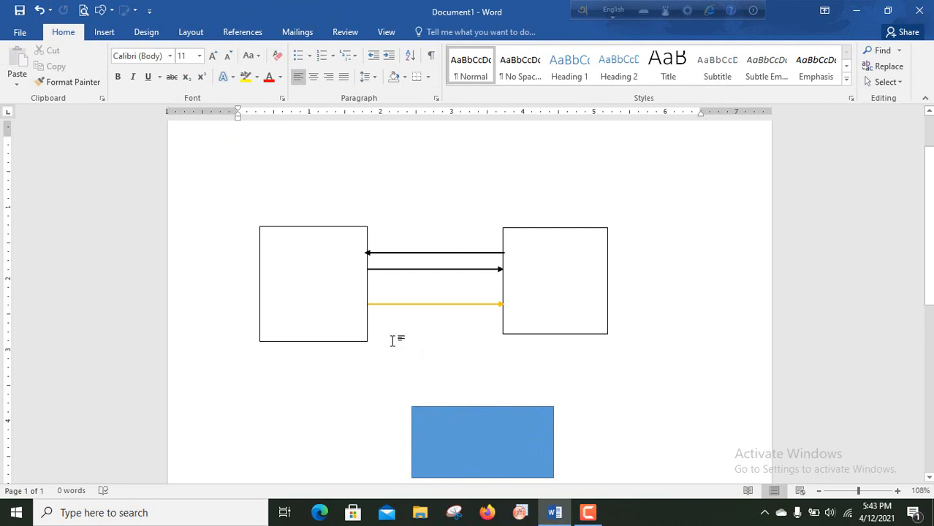
left_click(414, 441)
left_click_drag(414, 440, 319, 441)
left_click(621, 379)
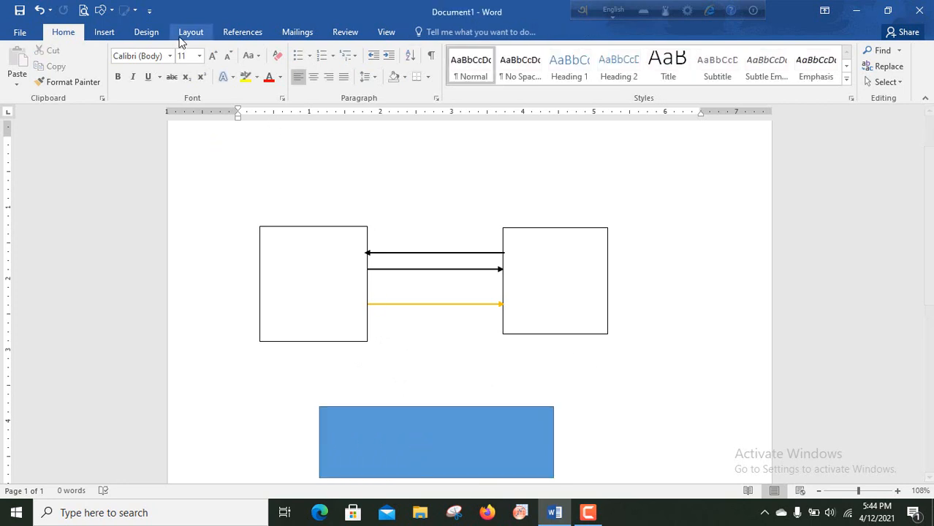
- Draw a diagonal arrow from the middle of the left square's bottom edge to the blue rectangle's top edge
left_click(106, 33)
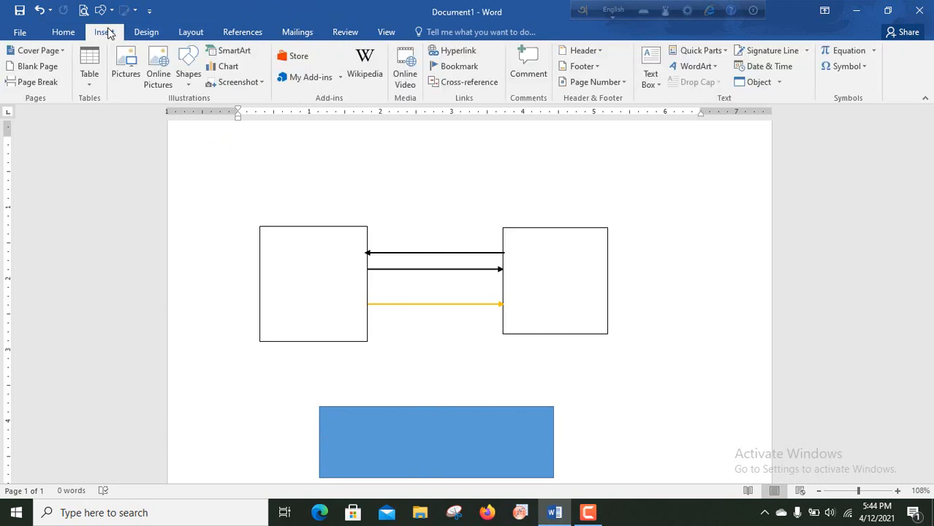
left_click(191, 66)
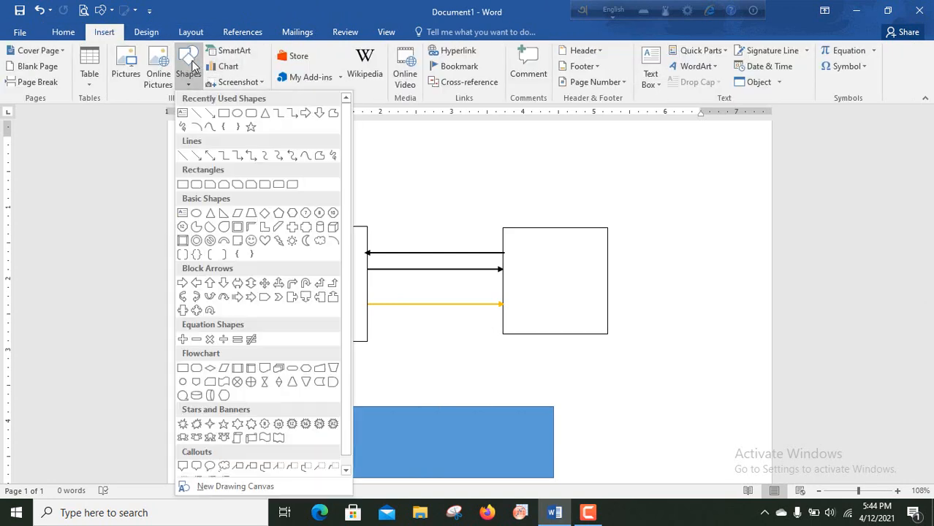
left_click(211, 115)
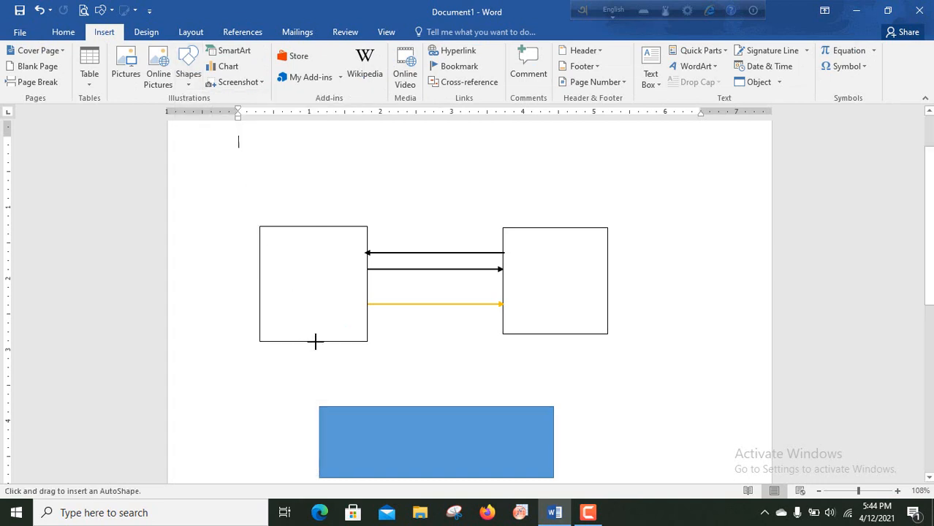
left_click_drag(315, 341, 380, 427)
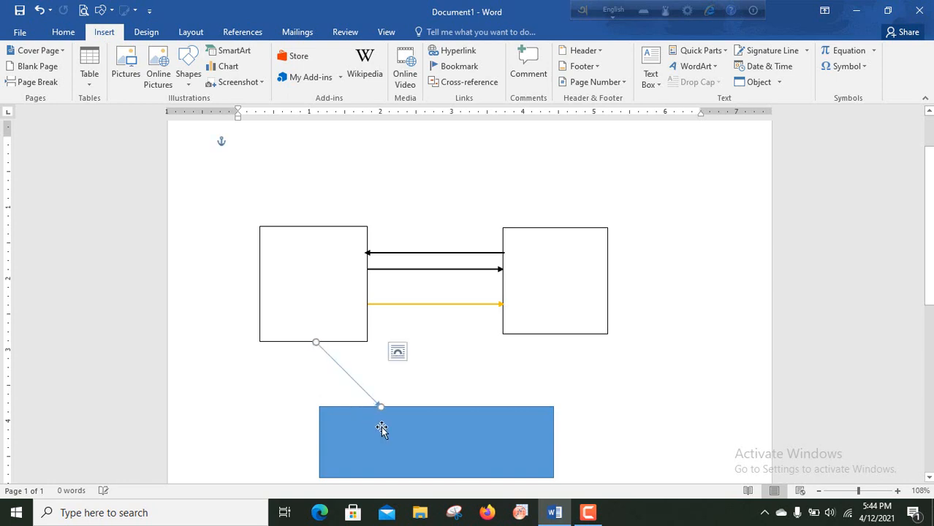
- Apply the thickest black theme line style to the diagonal arrow running from the left square to the blue rectangle
right_click(346, 377)
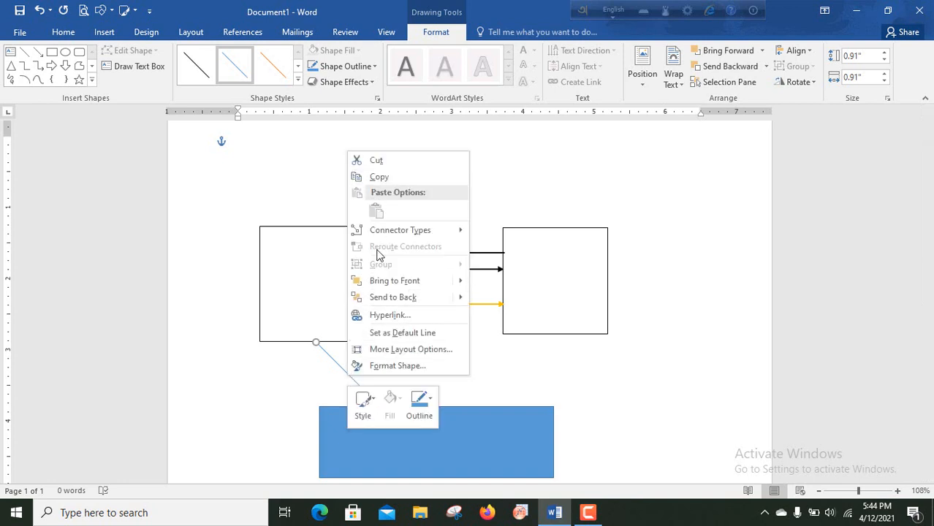
left_click(363, 406)
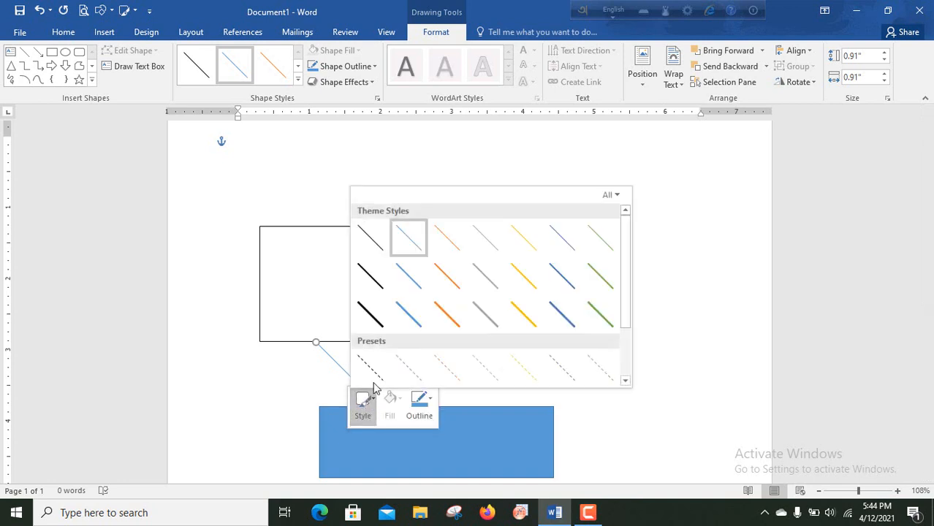
left_click(374, 320)
left_click(295, 369)
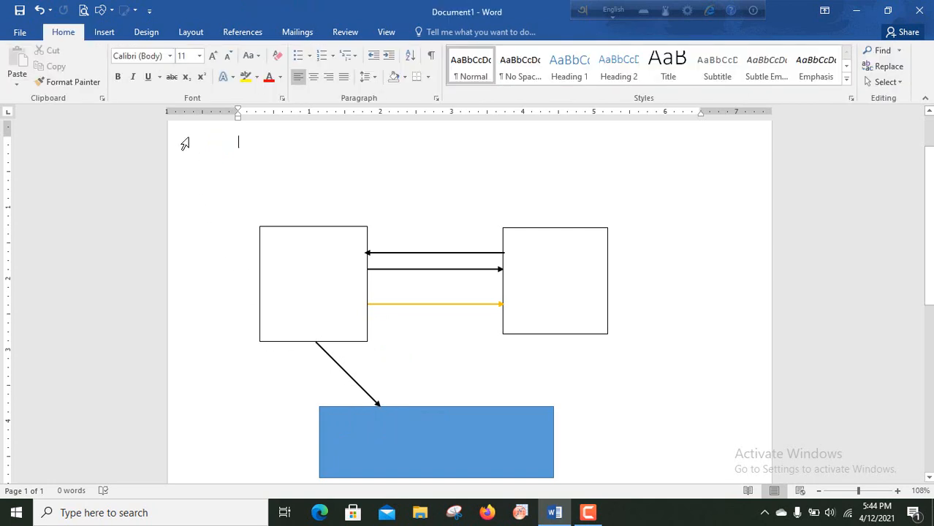
- Draw a diagonal arrow from the right square's bottom edge to the blue rectangle's top edge
left_click(104, 33)
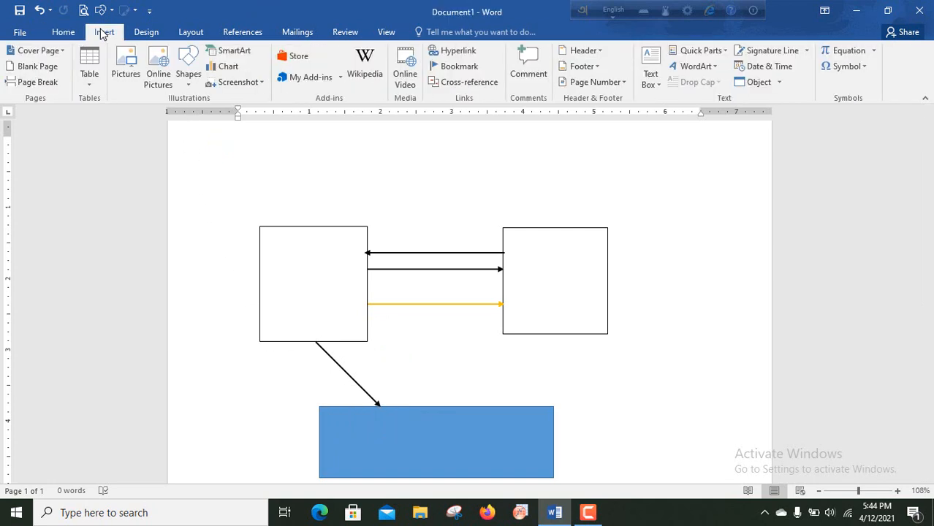
left_click(188, 69)
left_click(210, 114)
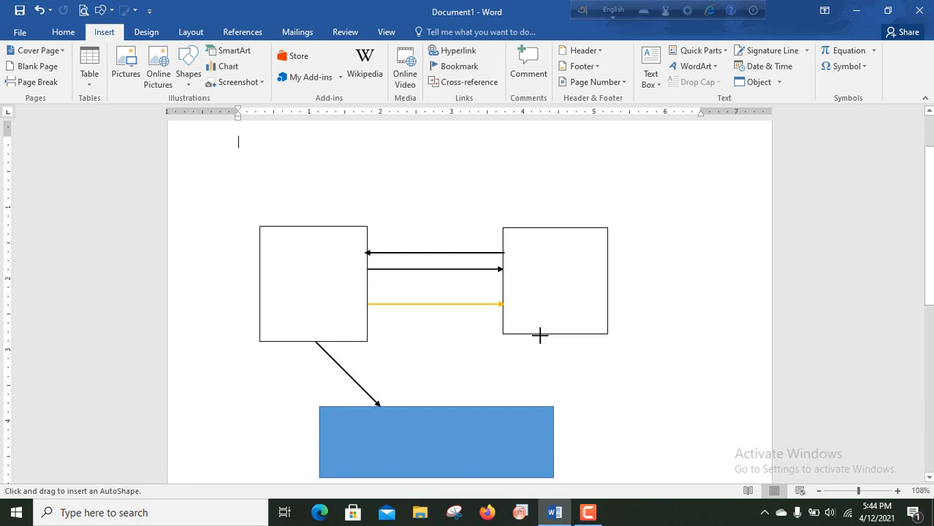
left_click_drag(539, 336, 469, 409)
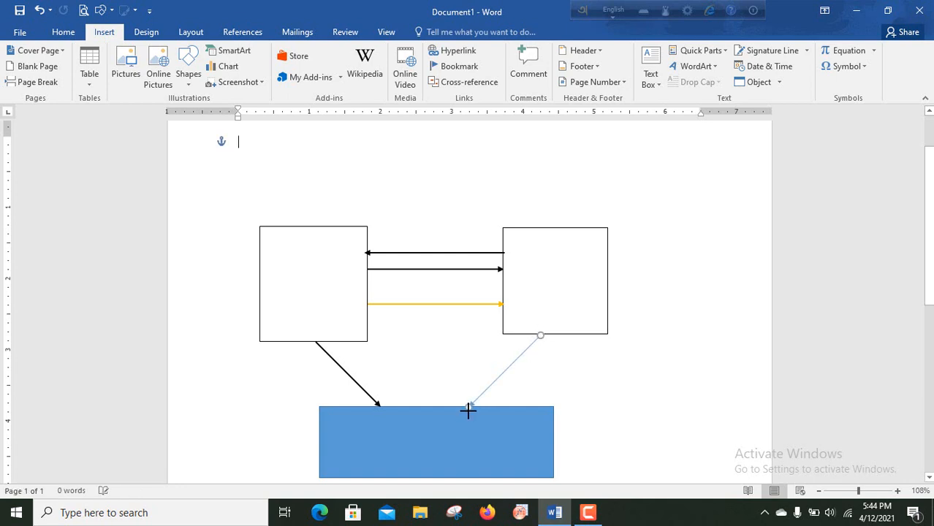
left_click(541, 401)
- Apply the thickest black theme line style to the diagonal arrow running from the right square to the blue rectangle
right_click(504, 373)
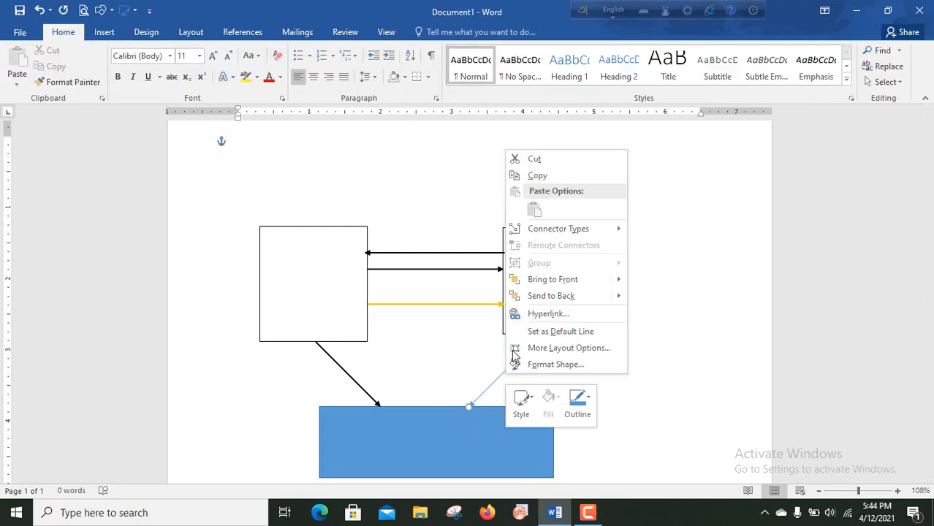
left_click(522, 399)
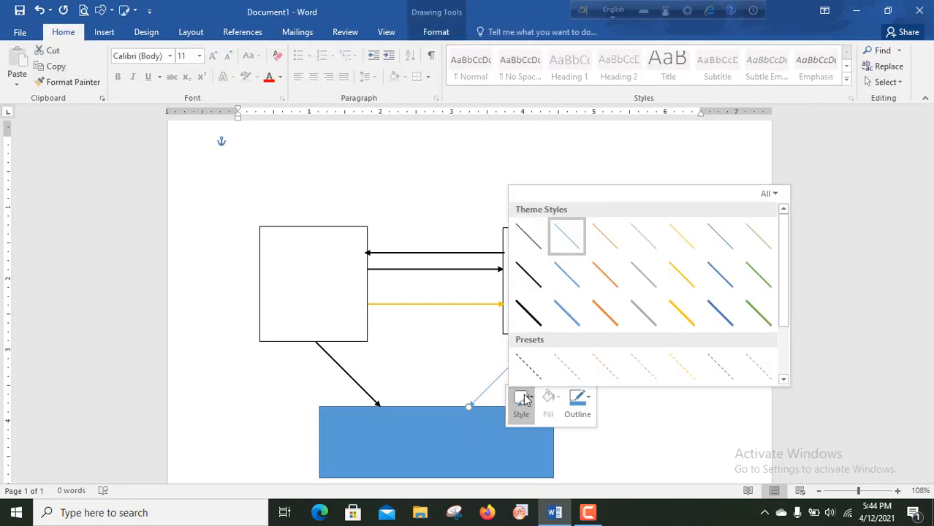
left_click(525, 313)
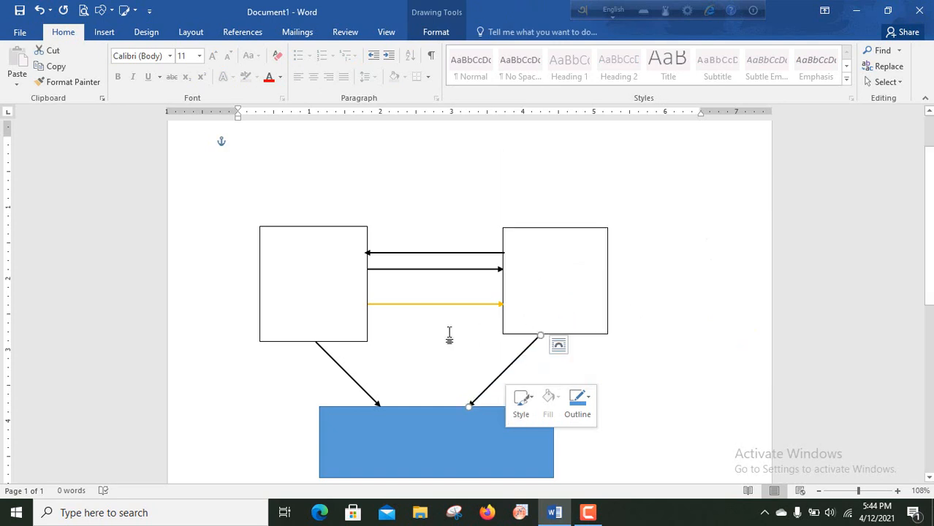
left_click(449, 333)
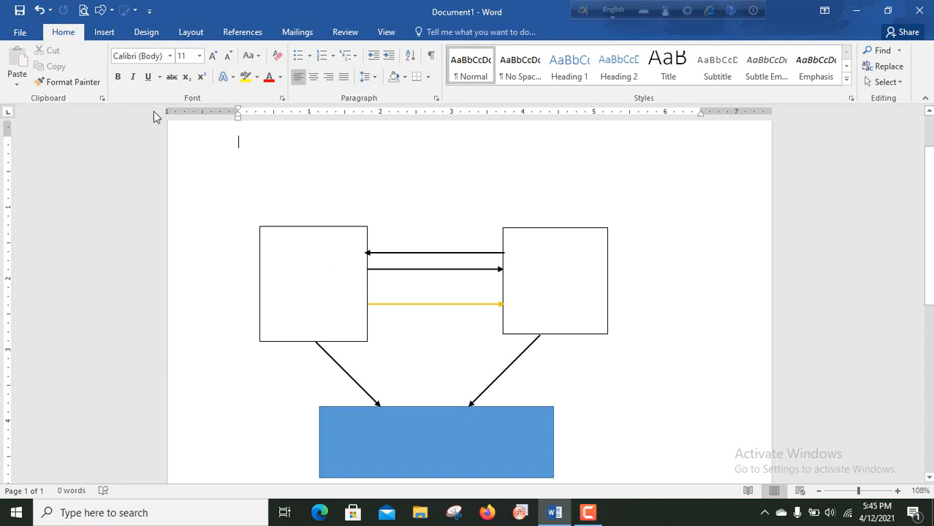
left_click(110, 33)
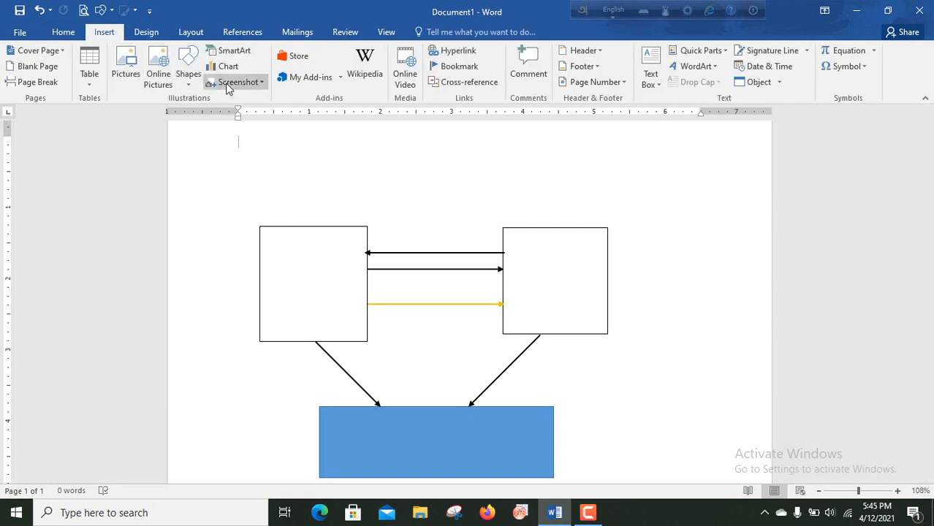
left_click(189, 76)
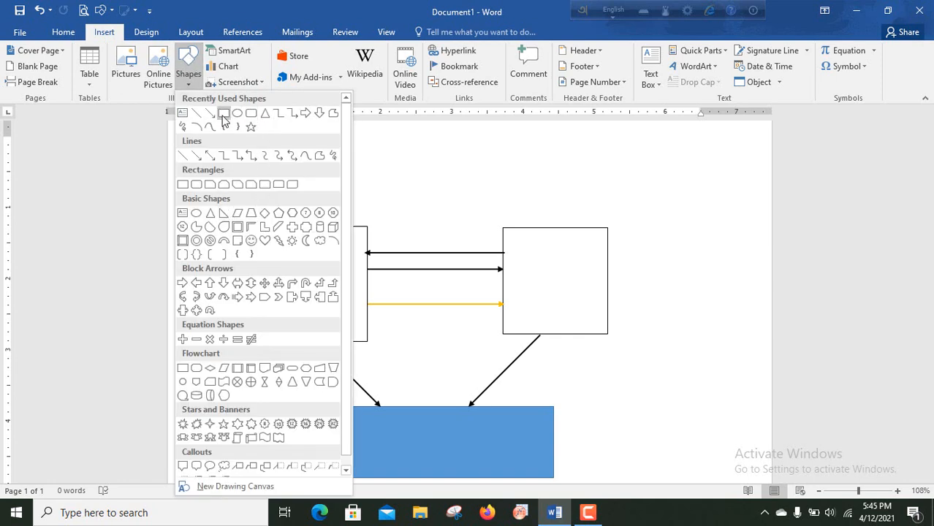
left_click(290, 114)
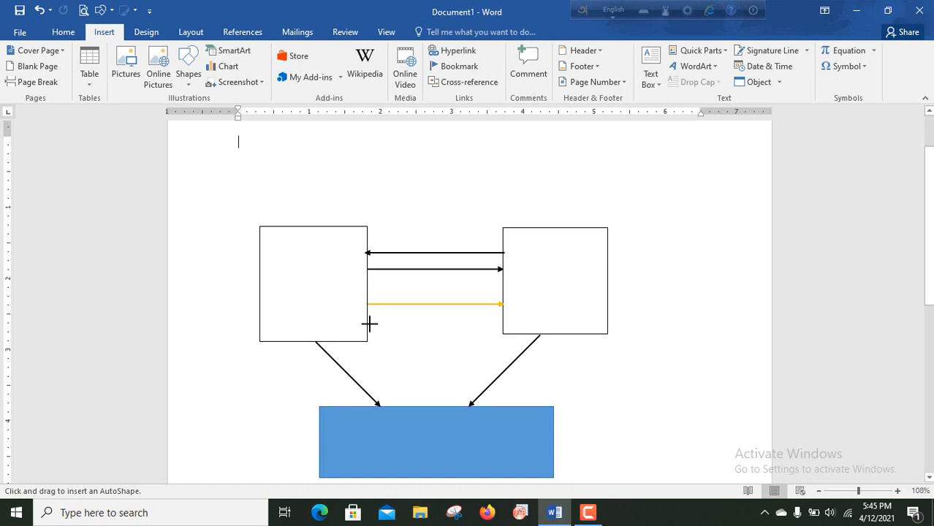
mouse_move(368, 325)
left_mouse_down()
mouse_move(407, 333)
mouse_move(419, 381)
mouse_move(533, 379)
left_mouse_up()
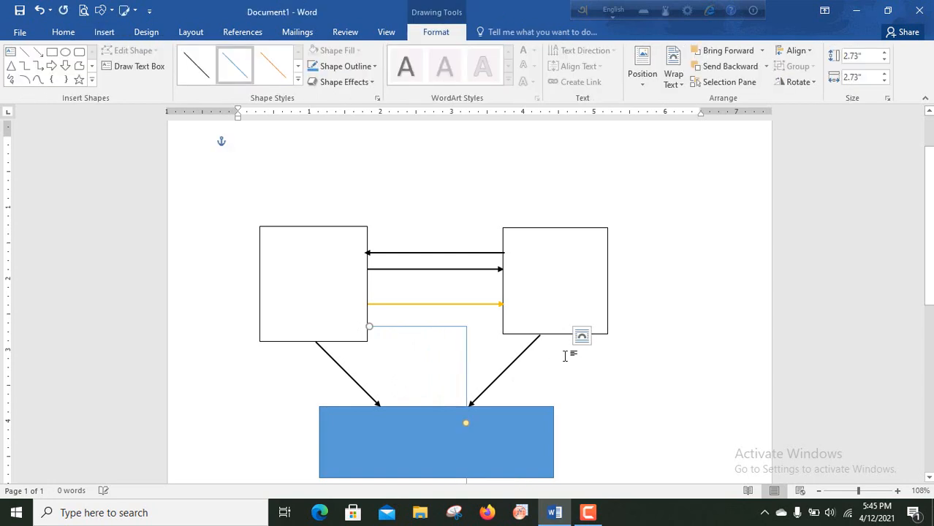
left_click(466, 347)
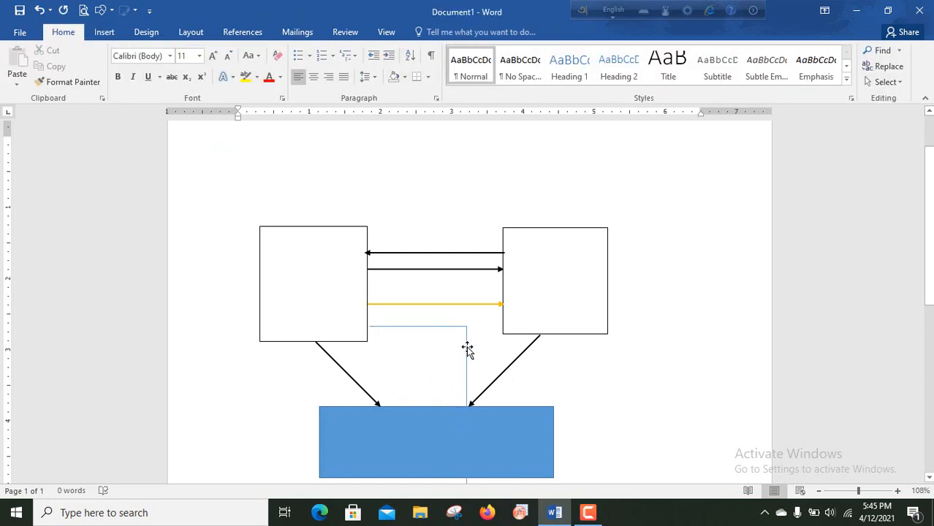
left_click(467, 348)
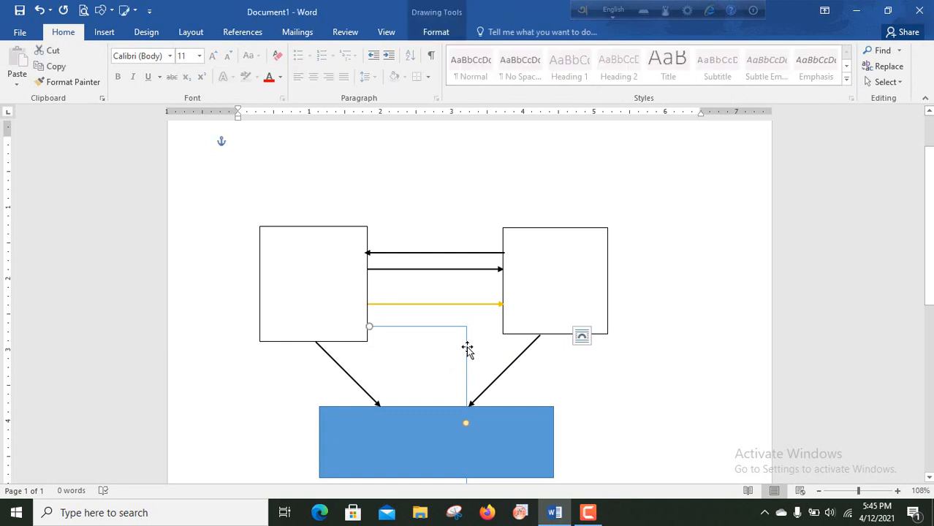
key("Delete")
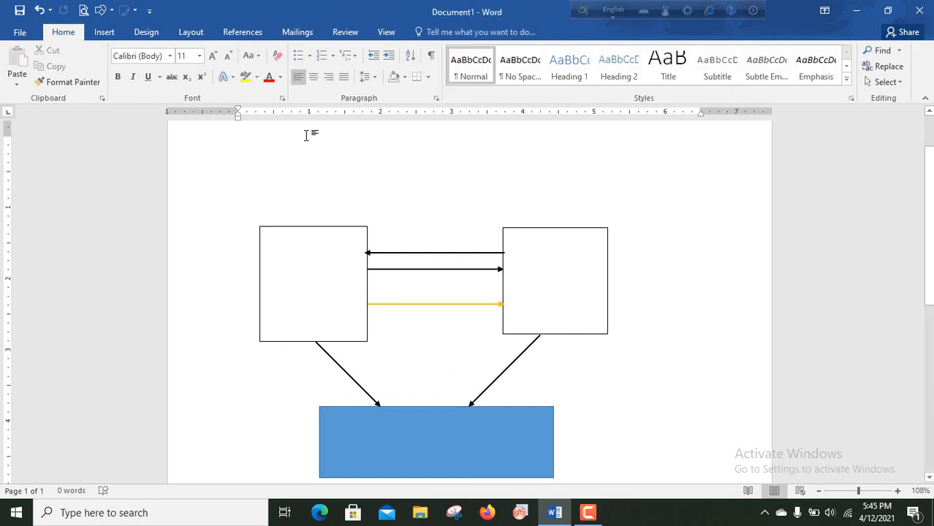
- Insert a small rectangle about 0.39" high and 0.47" wide between the two diagonal arrows, above the large blue rectangle
left_click(104, 32)
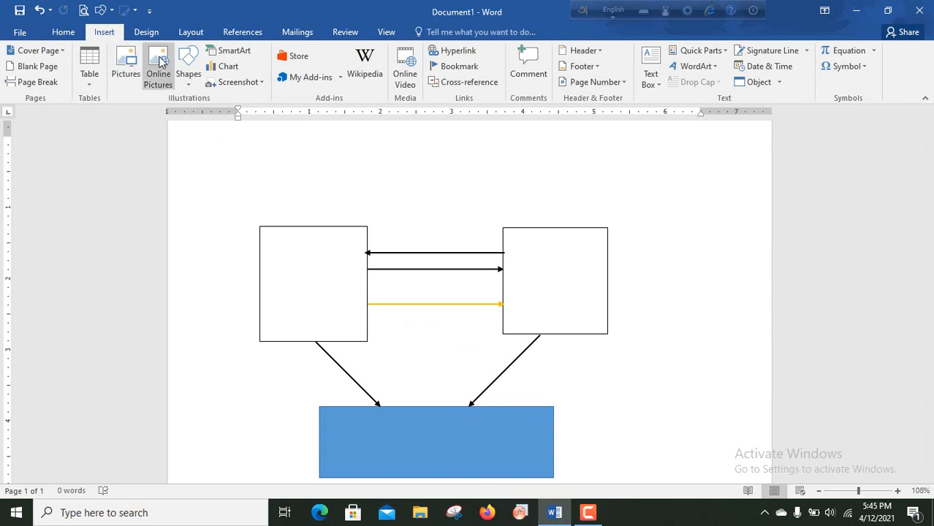
left_click(186, 64)
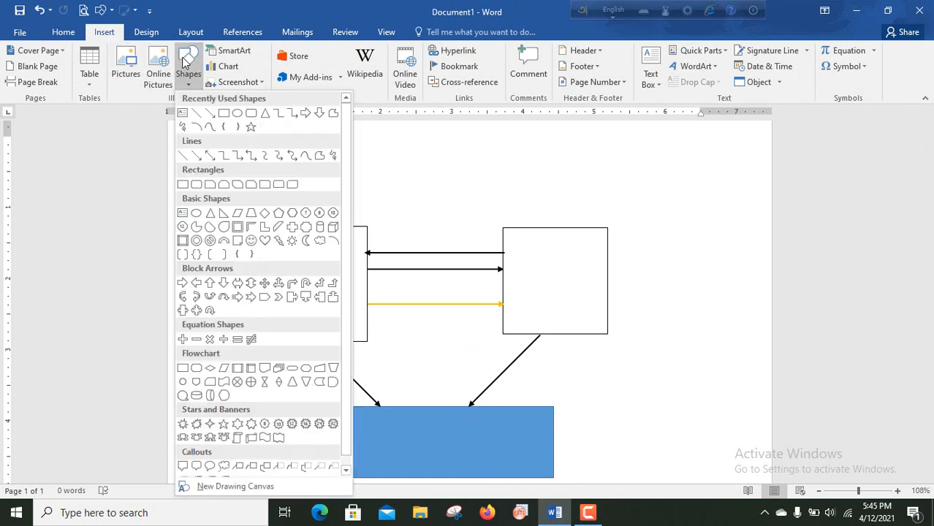
left_click(224, 114)
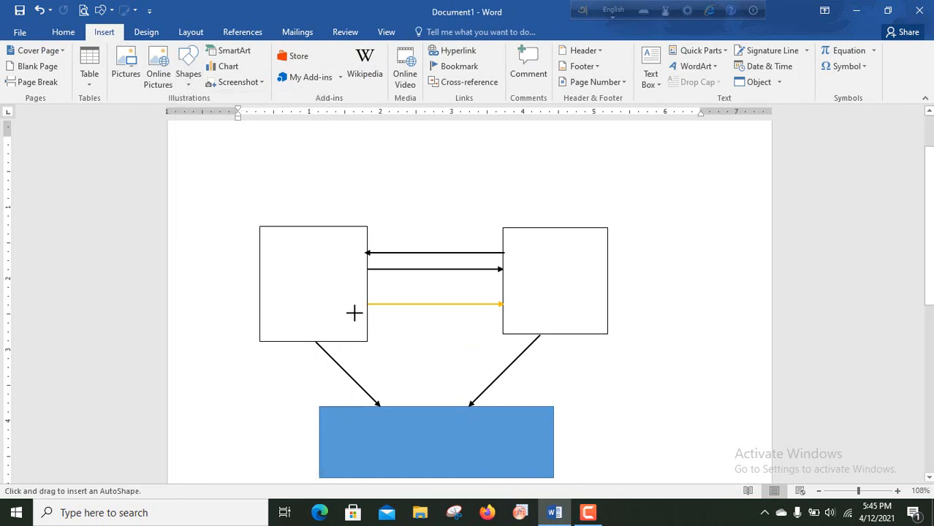
mouse_move(450, 354)
left_mouse_down()
mouse_move(522, 425)
mouse_move(454, 369)
mouse_move(477, 377)
mouse_move(485, 382)
mouse_move(443, 373)
left_mouse_up()
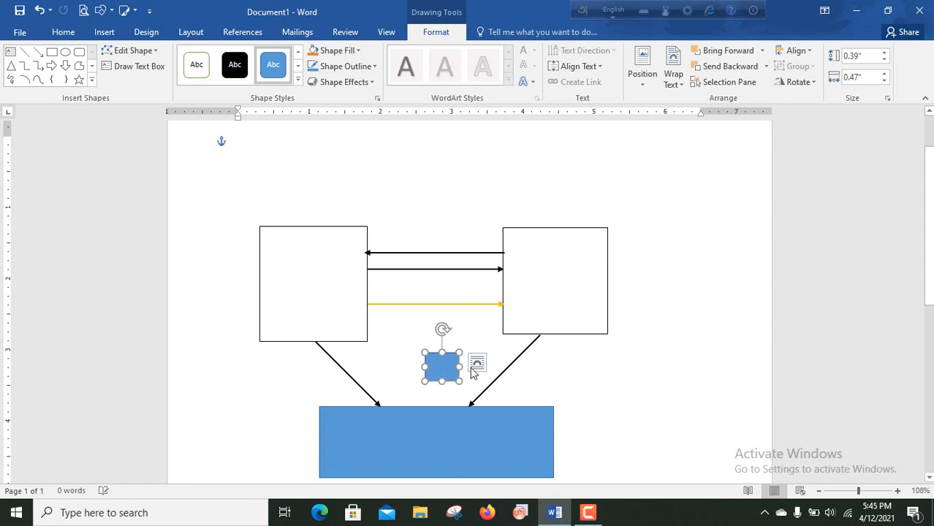
left_click(537, 374)
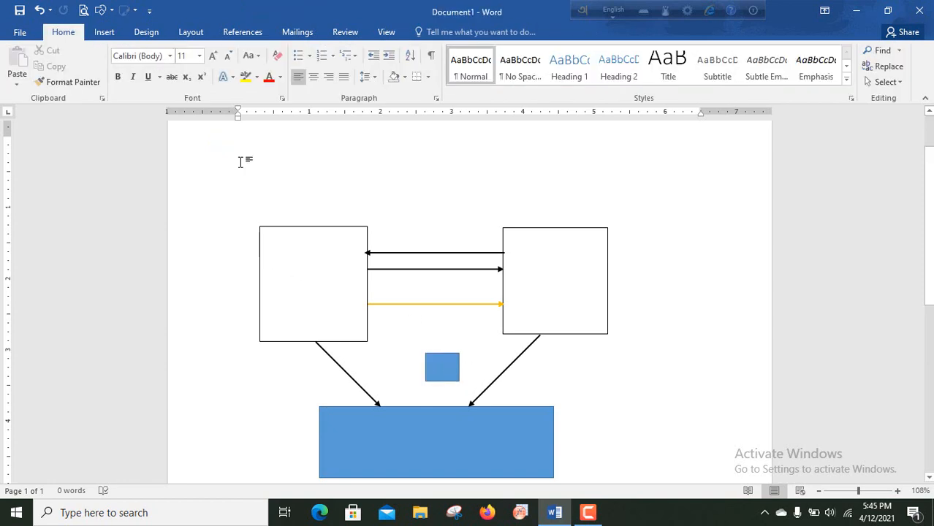
- Draw an elbow arrow connector about 0.69" by 0.69" from the left square's lower right edge toward the small blue rectangle's left side
left_click(102, 33)
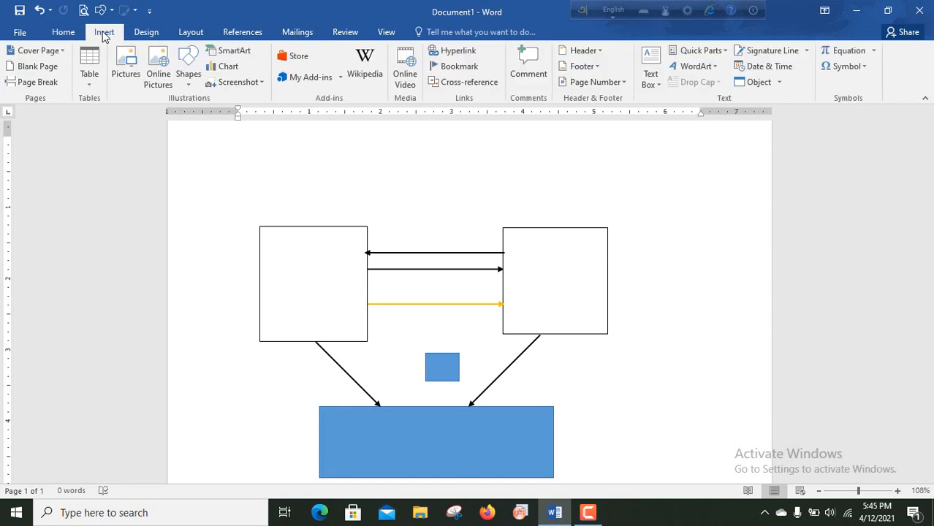
left_click(188, 70)
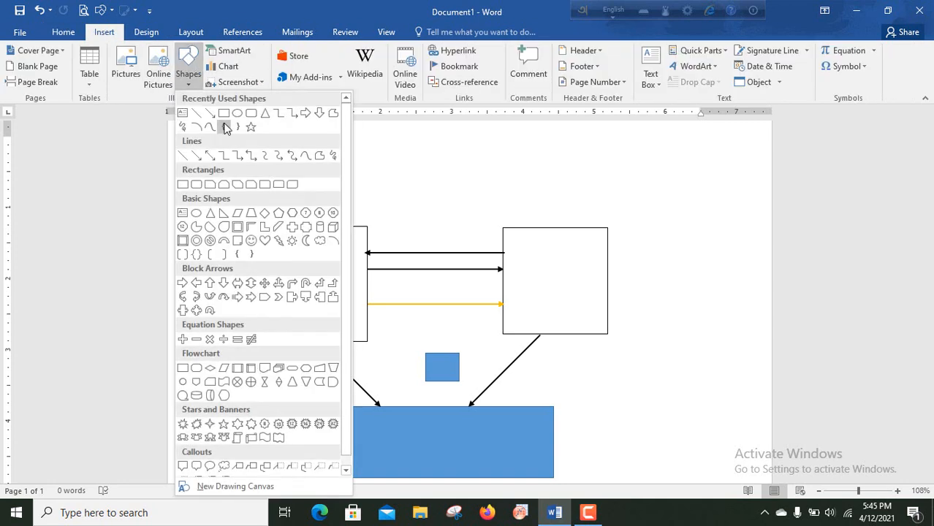
left_click(290, 117)
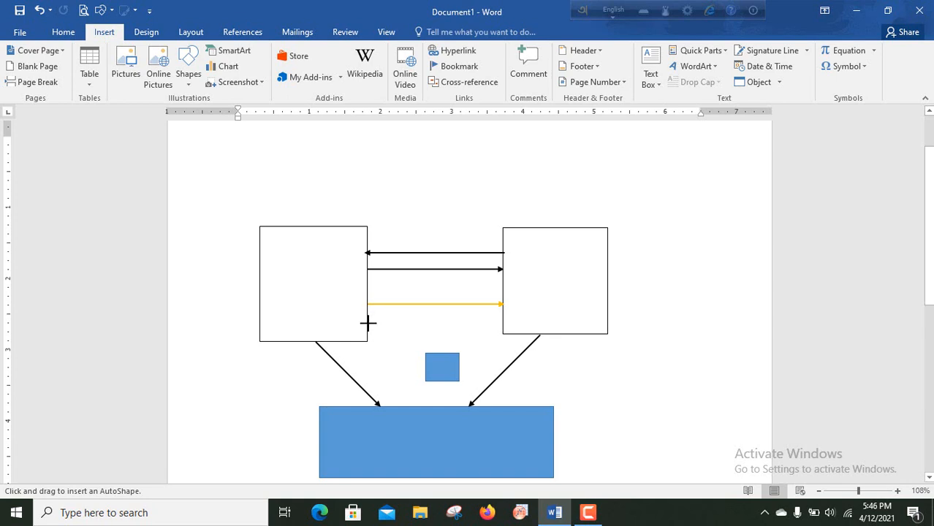
mouse_move(366, 322)
left_mouse_down()
mouse_move(392, 362)
mouse_move(426, 363)
mouse_move(425, 379)
mouse_move(410, 355)
mouse_move(425, 359)
mouse_move(414, 371)
left_mouse_up()
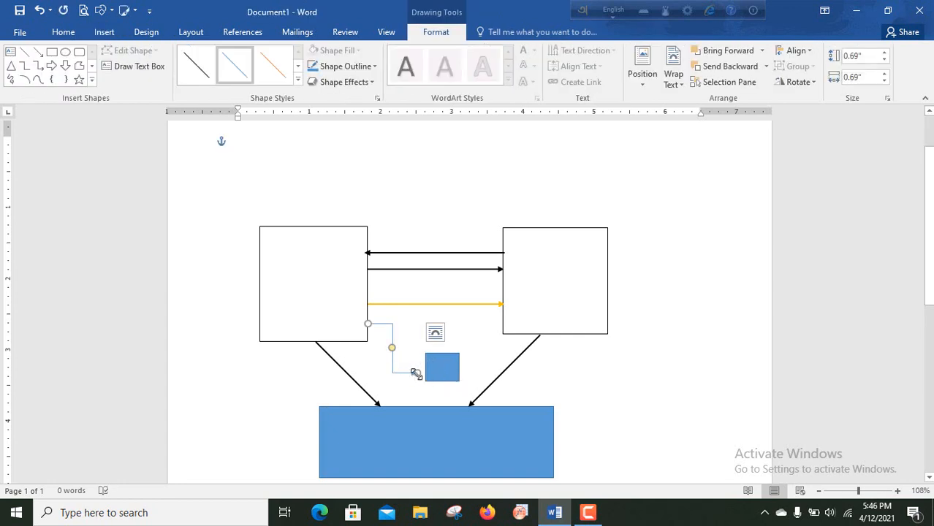
left_click(476, 378)
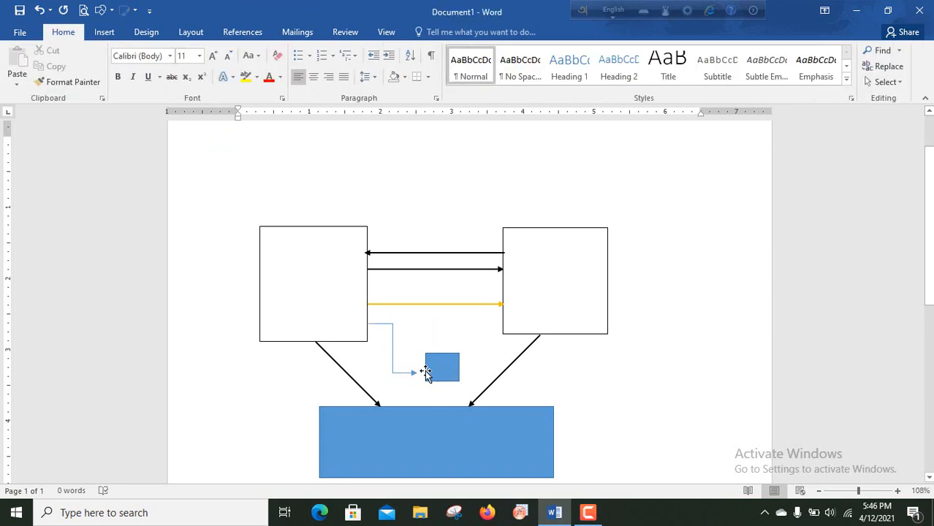